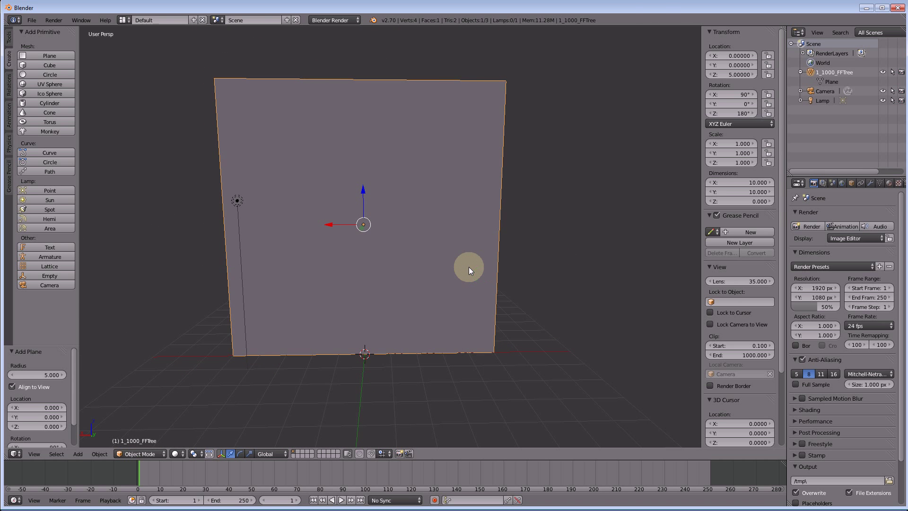
- Orbit around the upright tree plane, then settle on the Back Ortho view with Ctrl+Numpad 1
{"action": "key", "text": "ctrl+KP_1"}
{"action": "middle_click_drag", "start_coordinate": [472, 265], "coordinate": [400, 235]}
{"action": "key", "text": "ctrl+KP_1"}
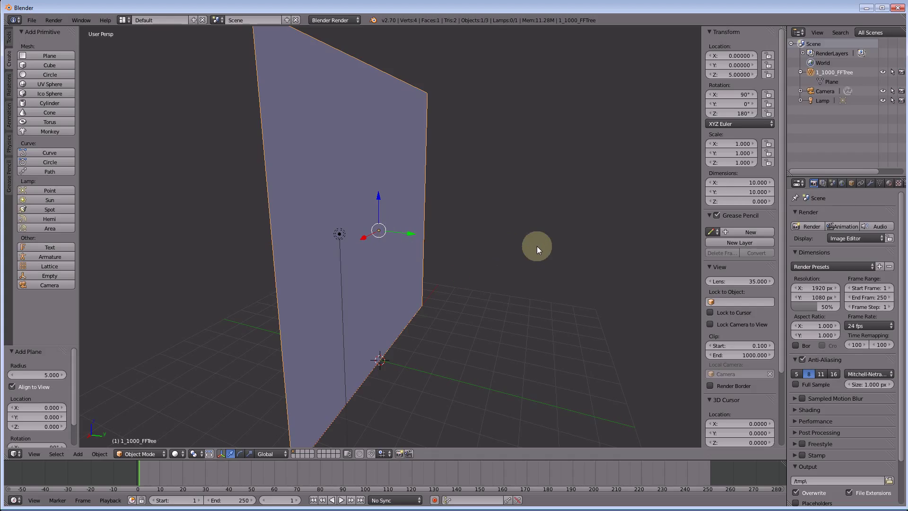
{"action": "key", "text": "ctrl+KP_1"}
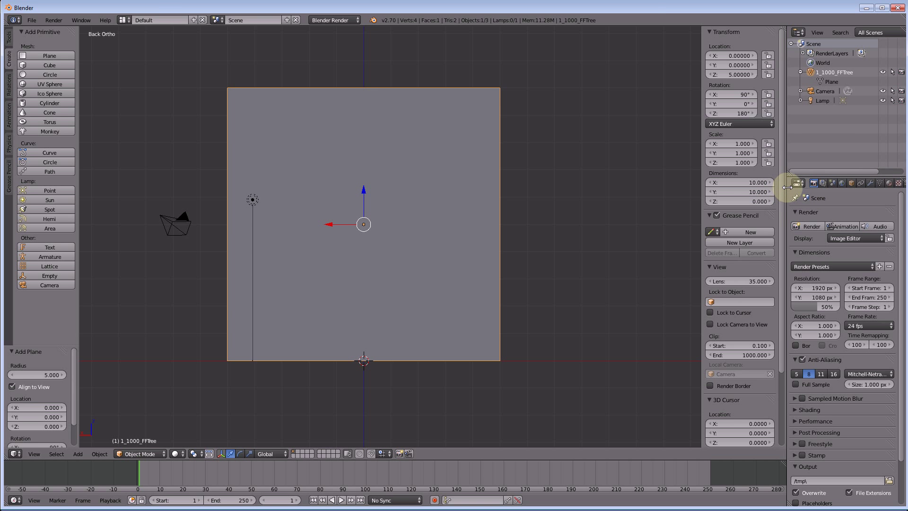
- Widen the Properties editor and add a new material, Material.001, to the plane, beginning to type 'Ma' as its name
{"action": "left_click_drag", "start_coordinate": [787, 186], "coordinate": [712, 185]}
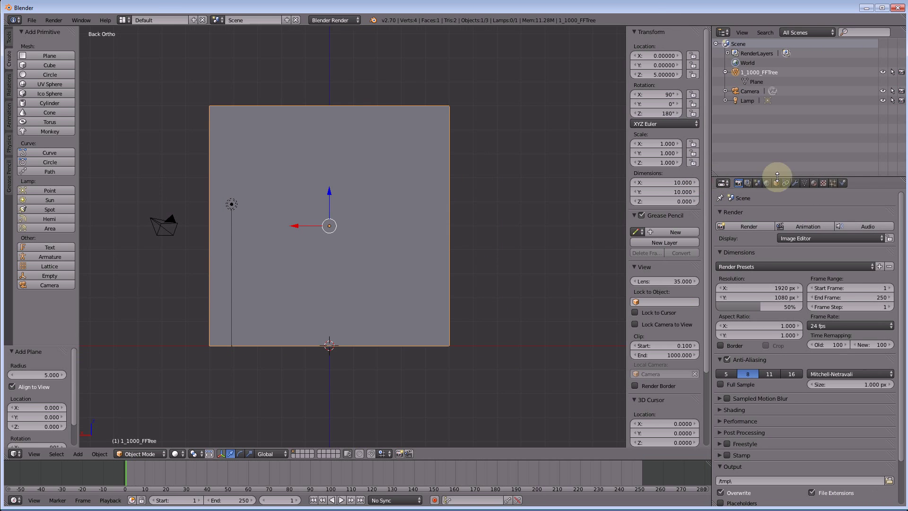
{"action": "left_click", "coordinate": [814, 184]}
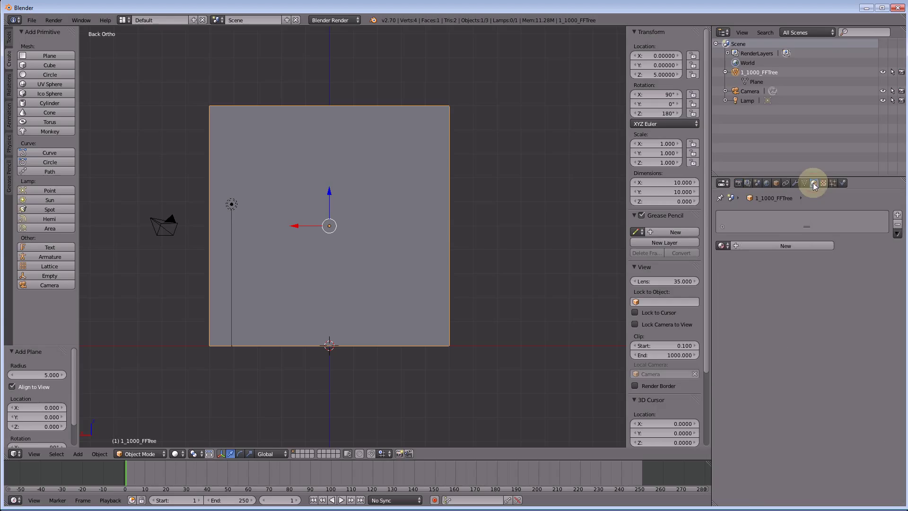
{"action": "left_click", "coordinate": [722, 245]}
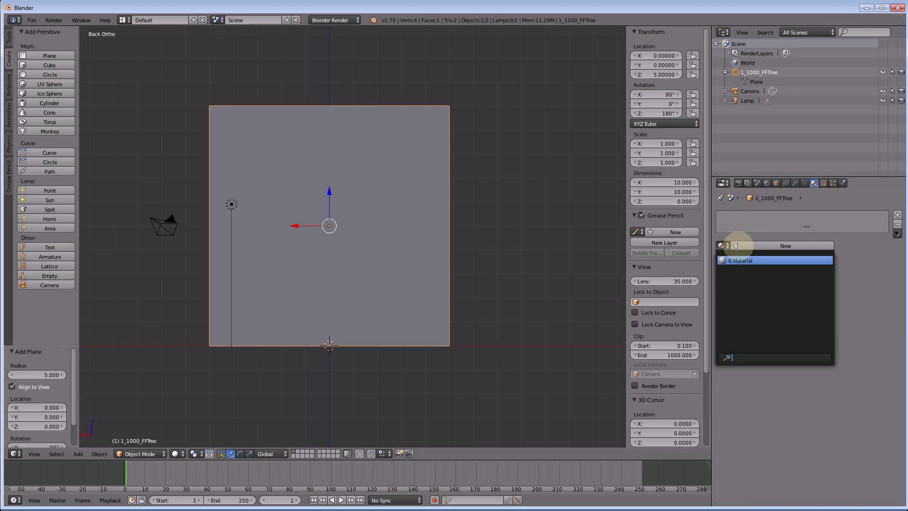
{"action": "left_click", "coordinate": [740, 246]}
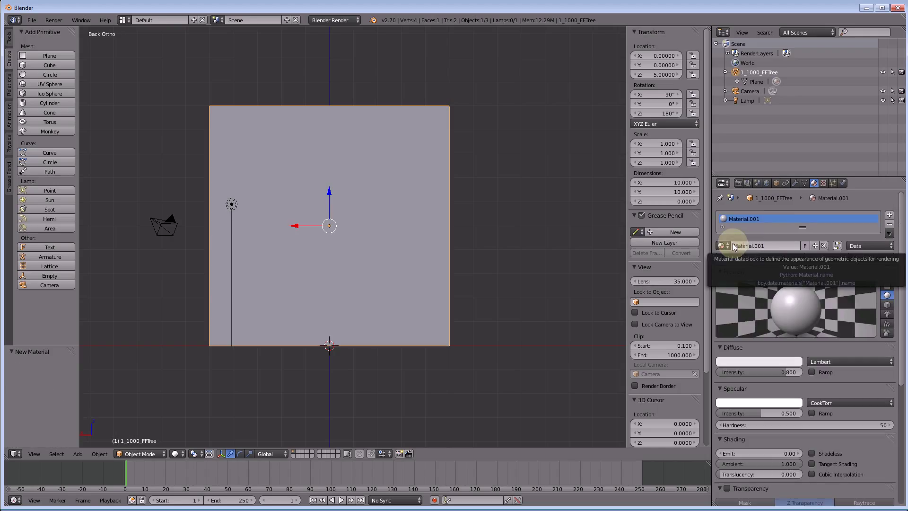
{"action": "left_click", "coordinate": [779, 248]}
{"action": "type", "text": "Ma"}
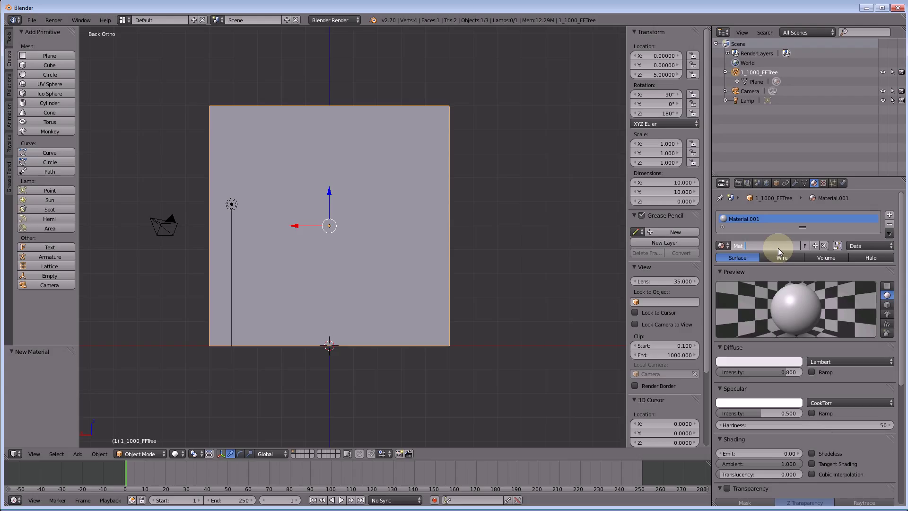
- Name the material Mat_Tree and switch its preview to Flat
{"action": "type", "text": "Tree"}
{"action": "key", "text": "Return"}
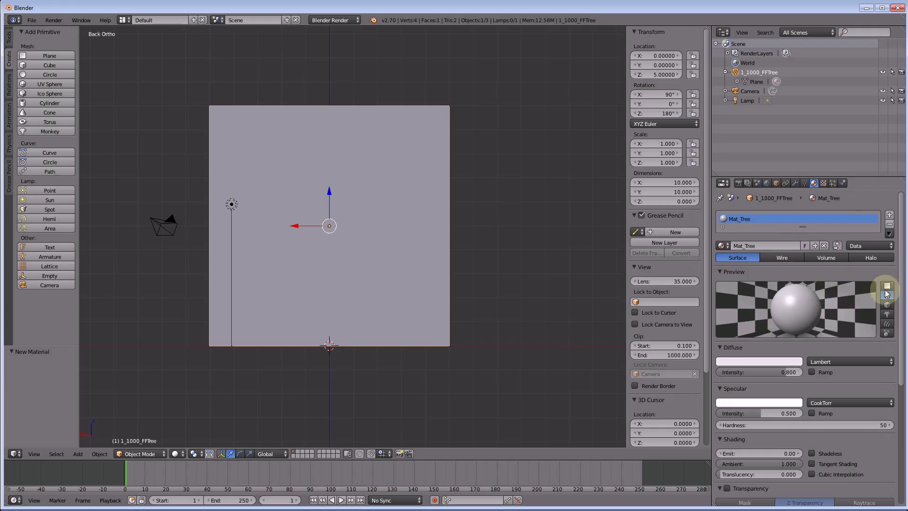
{"action": "scroll", "coordinate": [897, 289], "scroll_direction": "down", "scroll_amount": 2}
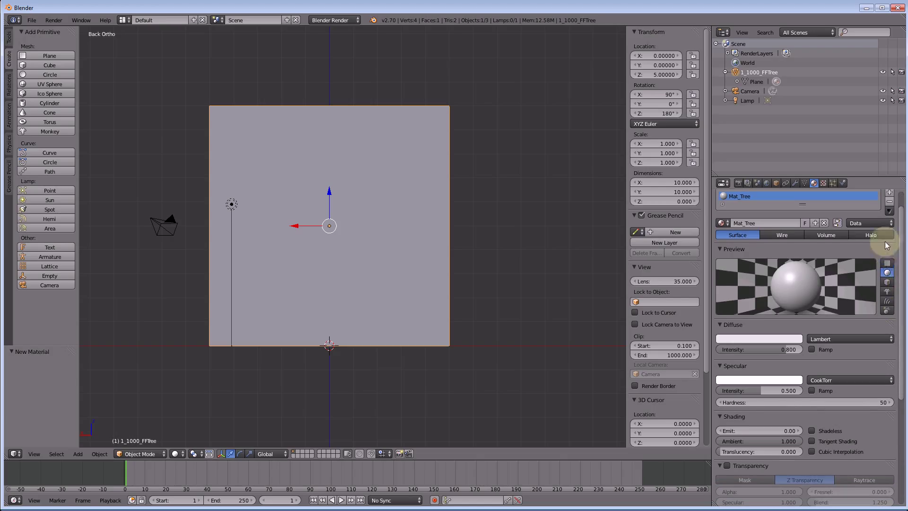
{"action": "left_click", "coordinate": [887, 265]}
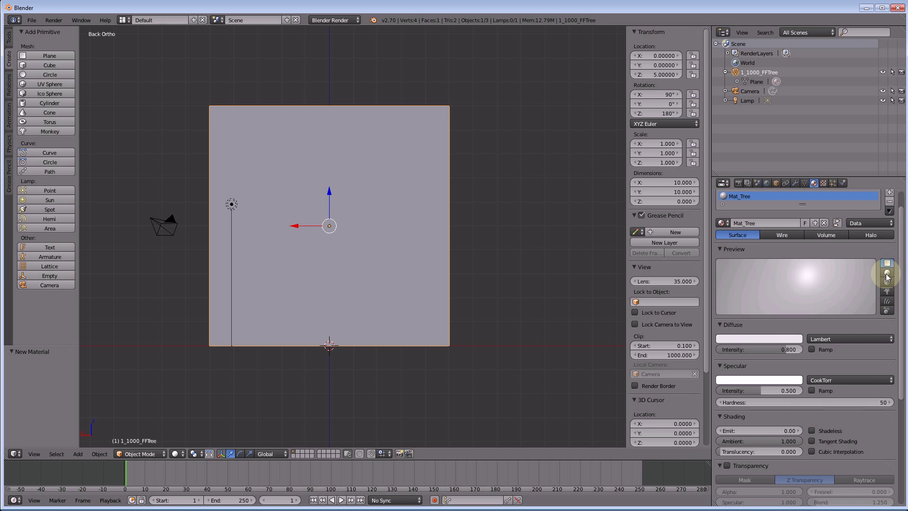
{"action": "scroll", "coordinate": [902, 280], "scroll_direction": "down", "scroll_amount": 1}
{"action": "scroll", "coordinate": [903, 280], "scroll_direction": "down", "scroll_amount": 10}
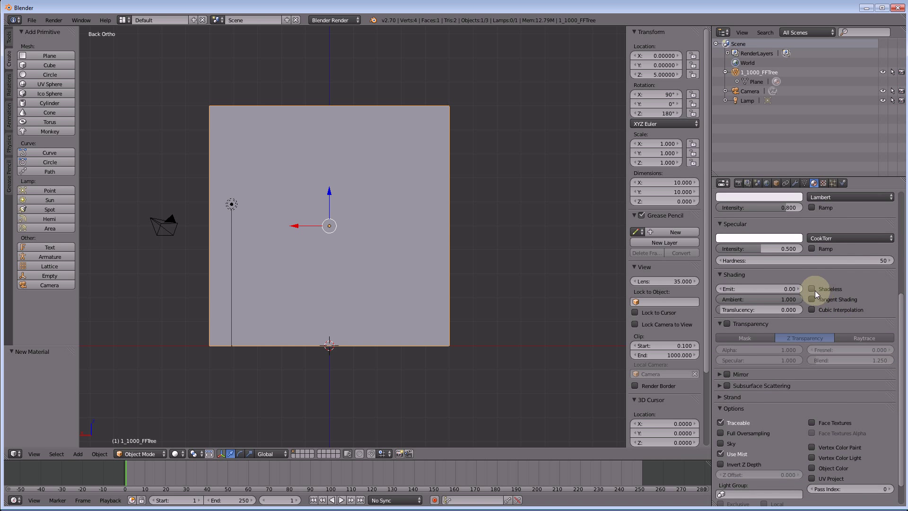
- Make Mat_Tree shadeless and transparent with an alpha of 0
{"action": "left_click", "coordinate": [813, 291]}
{"action": "left_click", "coordinate": [813, 290]}
{"action": "left_click", "coordinate": [813, 290]}
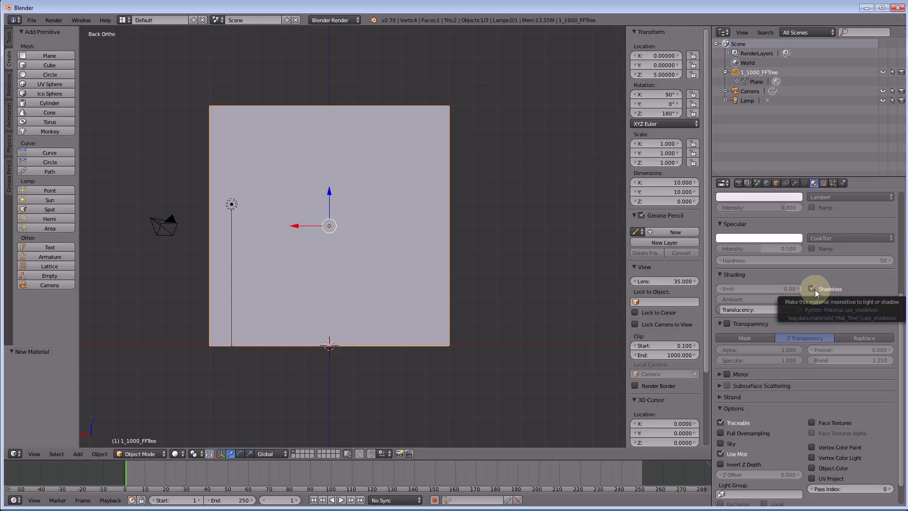
{"action": "left_click", "coordinate": [727, 324]}
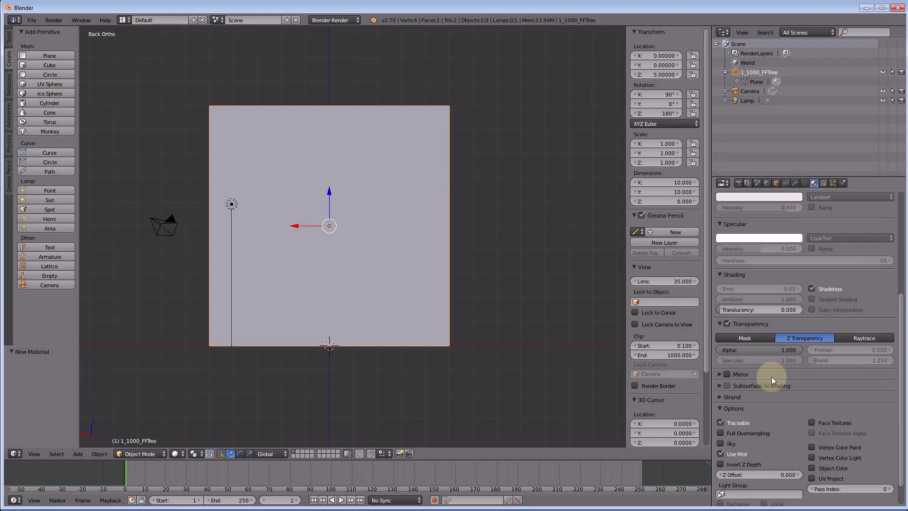
{"action": "left_click", "coordinate": [785, 350]}
{"action": "type", "text": "0"}
{"action": "key", "text": "Return"}
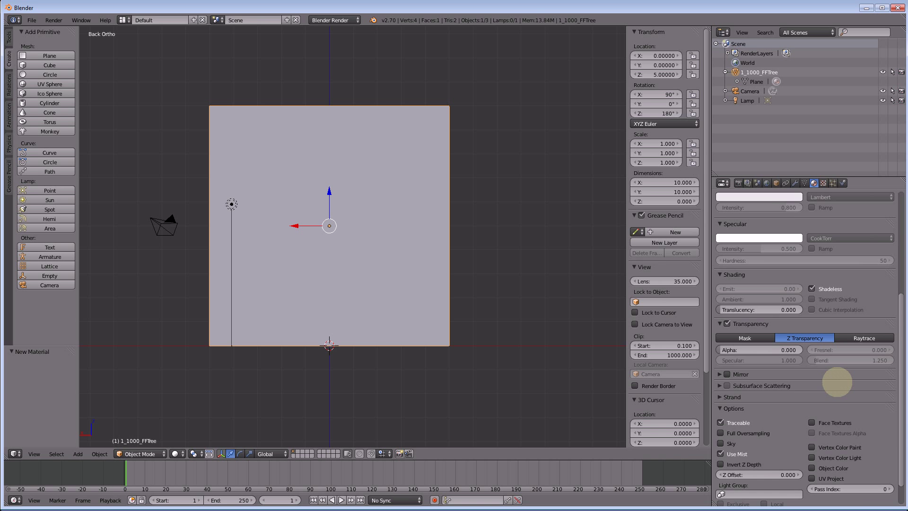
{"action": "scroll", "coordinate": [816, 377], "scroll_direction": "up", "scroll_amount": 7}
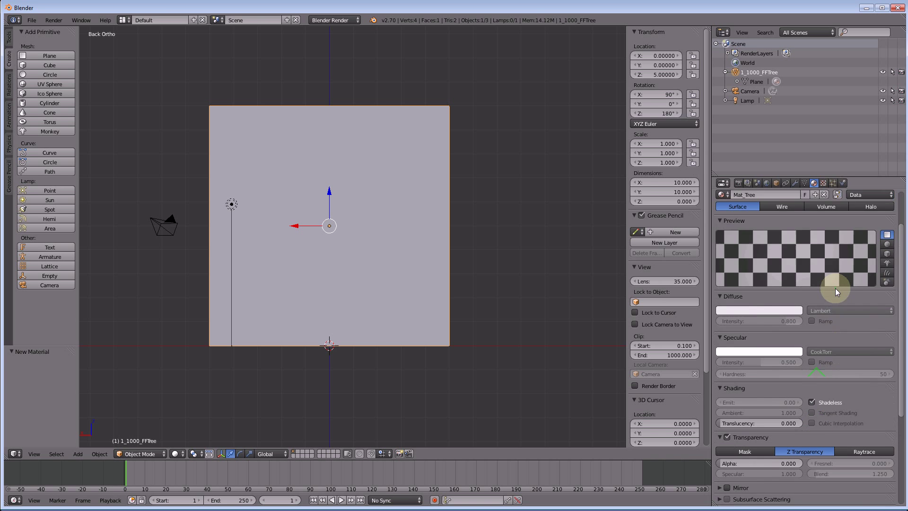
{"action": "left_click", "coordinate": [823, 183]}
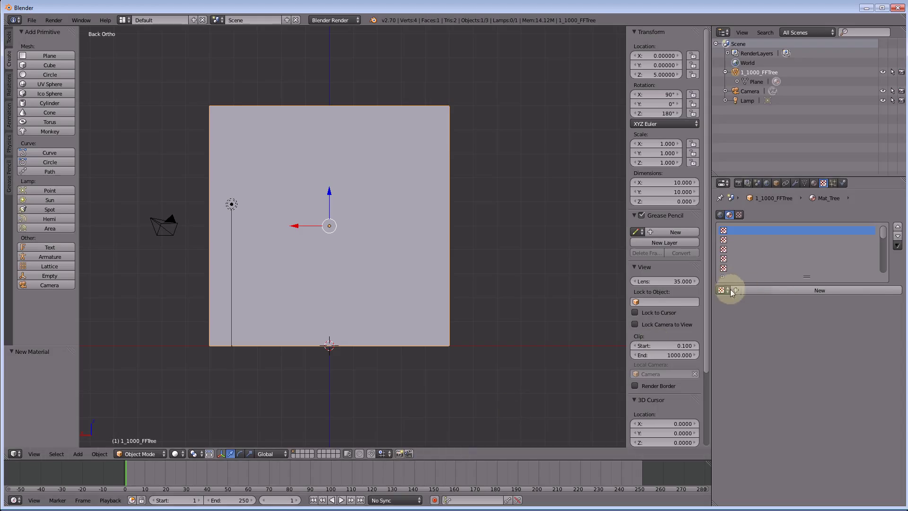
- Add a new texture called Texture with type None to Mat_Tree's first texture slot
{"action": "left_click", "coordinate": [752, 289]}
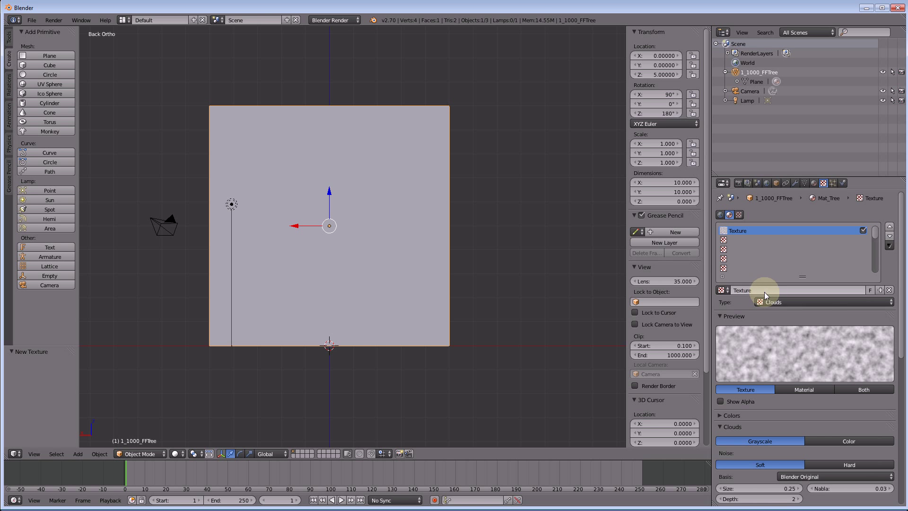
{"action": "left_click", "coordinate": [805, 303]}
{"action": "left_click", "coordinate": [784, 301]}
{"action": "left_click", "coordinate": [774, 292]}
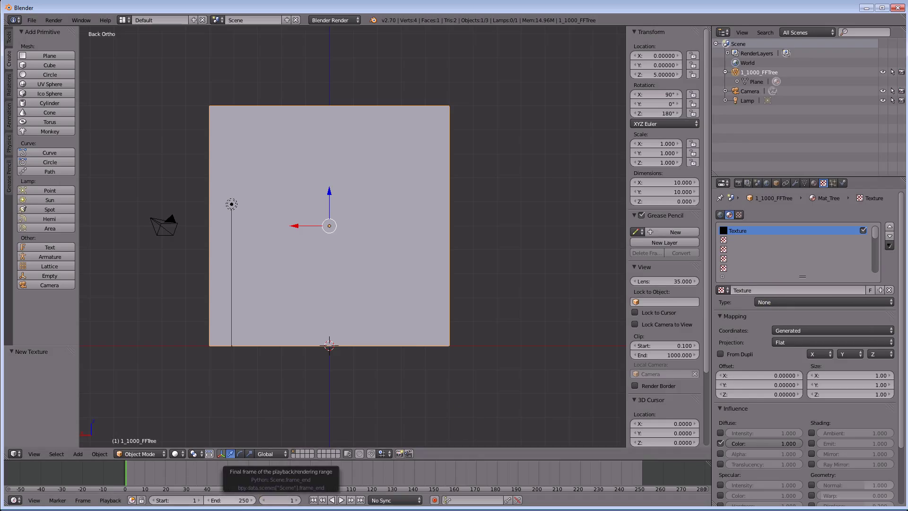
{"action": "left_click", "coordinate": [228, 502]}
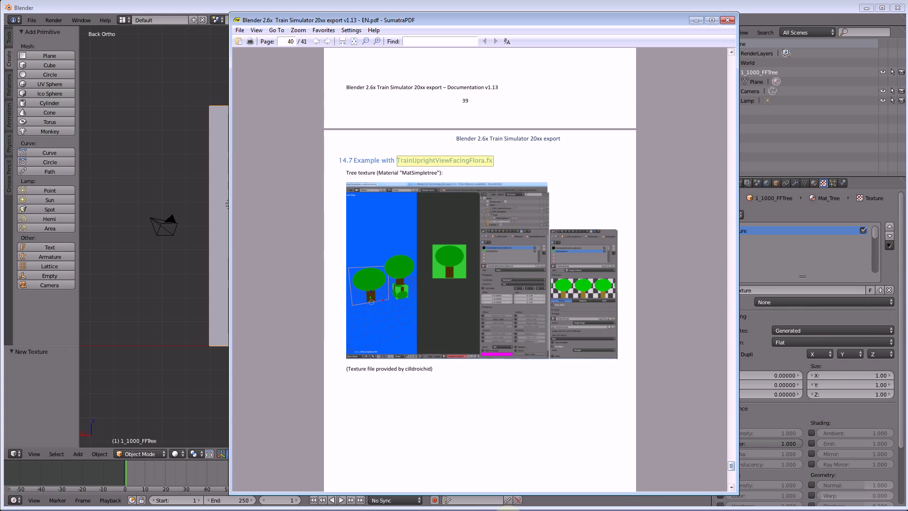
- Bring the exporter PDF guide forward and fit the page width to the window
{"action": "key", "text": "alt+Tab"}
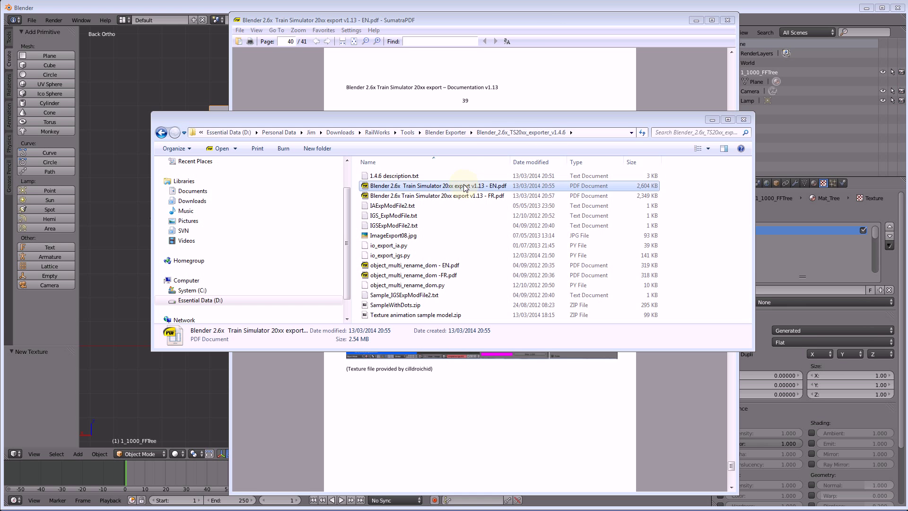
{"action": "left_click", "coordinate": [547, 30]}
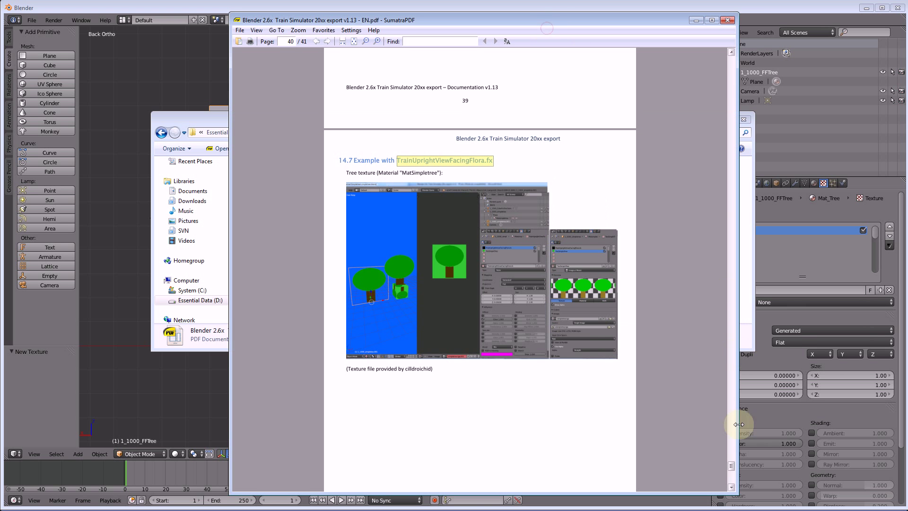
{"action": "left_click_drag", "start_coordinate": [732, 467], "coordinate": [733, 338]}
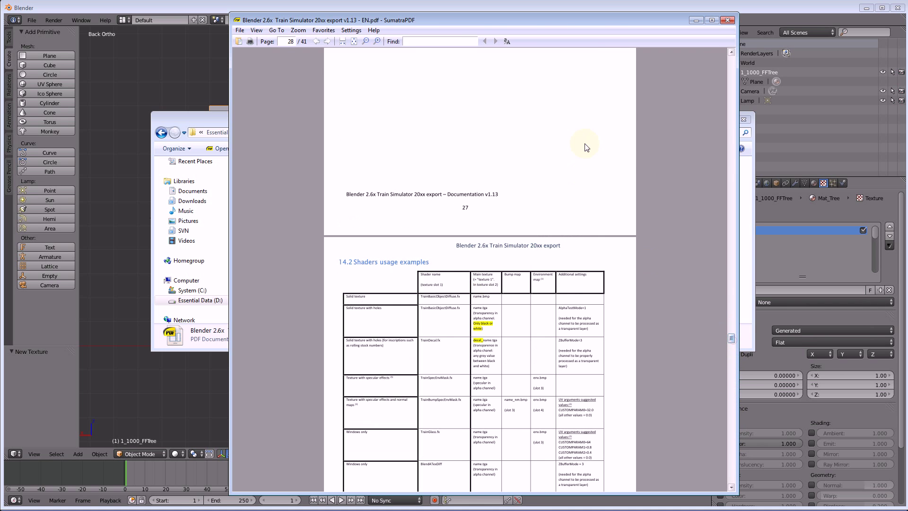
{"action": "left_click", "coordinate": [356, 42]}
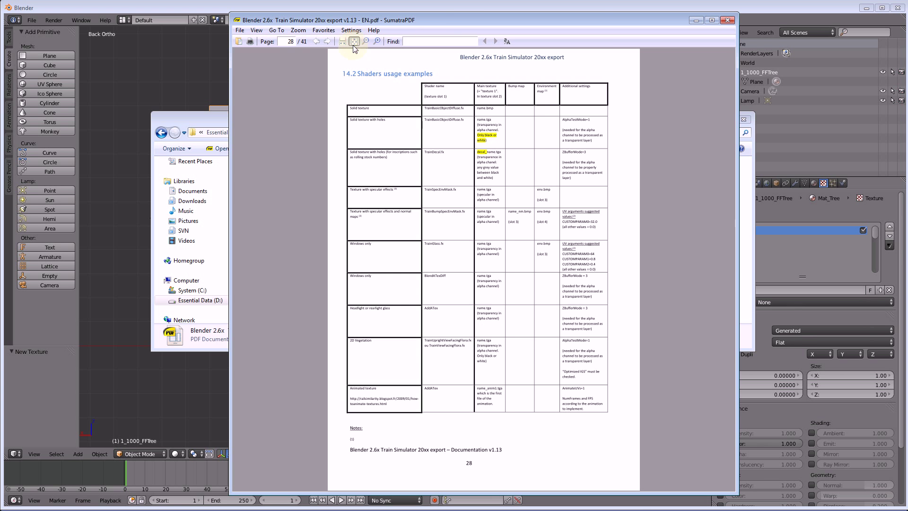
{"action": "left_click", "coordinate": [343, 41]}
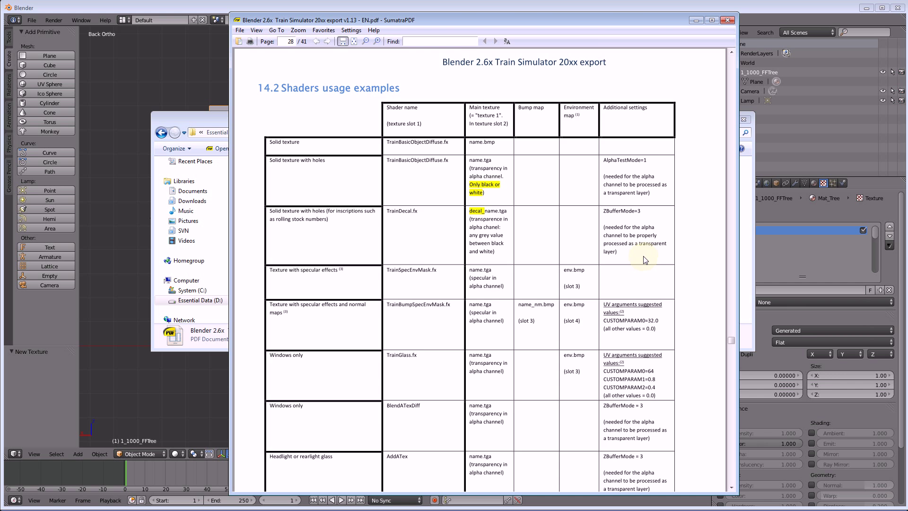
- Search the guide for 'view' and select TrainUprightViewFacingFlora.fx in the 2D Vegetation row
{"action": "key", "text": "ctrl+f"}
{"action": "type", "text": "TrainUprightViewFacingFlora.fx"}
{"action": "key", "text": "Return"}
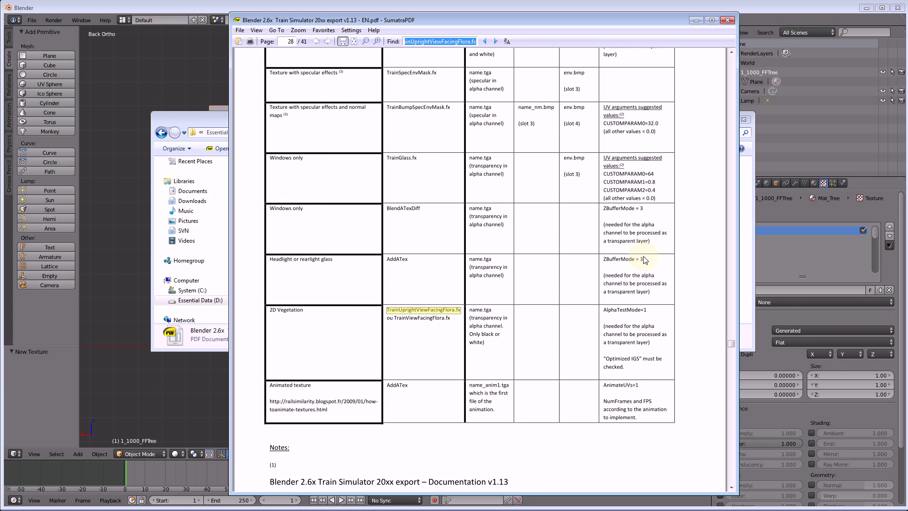
{"action": "type", "text": "forwar"}
{"action": "scroll", "coordinate": [644, 259], "scroll_direction": "up", "scroll_amount": 3}
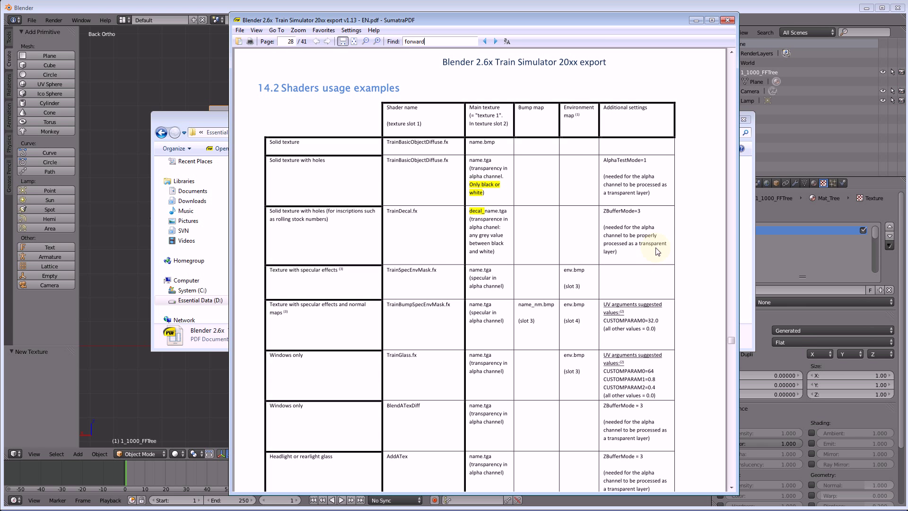
{"action": "key", "text": "BackSpace"}
{"action": "key", "text": "BackSpace"}
{"action": "key", "text": "BackSpace"}
{"action": "key", "text": "BackSpace"}
{"action": "key", "text": "BackSpace"}
{"action": "key", "text": "BackSpace"}
{"action": "type", "text": "view"}
{"action": "key", "text": "Return"}
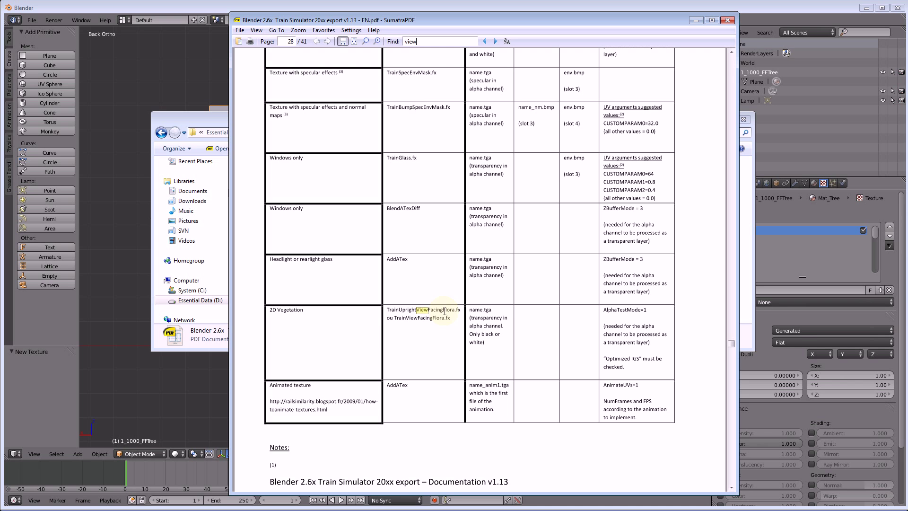
{"action": "left_click_drag", "start_coordinate": [461, 311], "coordinate": [384, 310]}
{"action": "key", "text": "ctrl+c"}
- Scroll to the tree-texture example on pages 40–41 of the guide
{"action": "left_click_drag", "start_coordinate": [730, 333], "coordinate": [734, 465]}
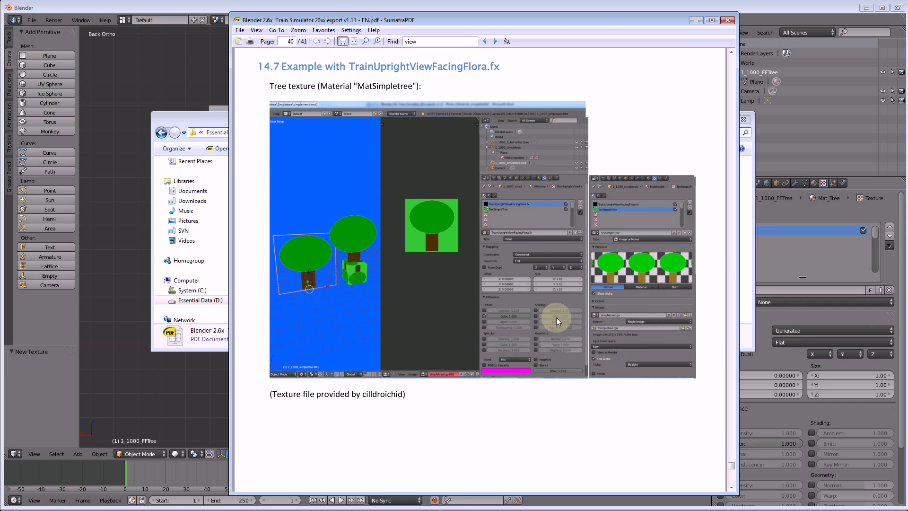
{"action": "scroll", "coordinate": [549, 386], "scroll_direction": "down", "scroll_amount": 3}
{"action": "scroll", "coordinate": [520, 378], "scroll_direction": "up", "scroll_amount": 4}
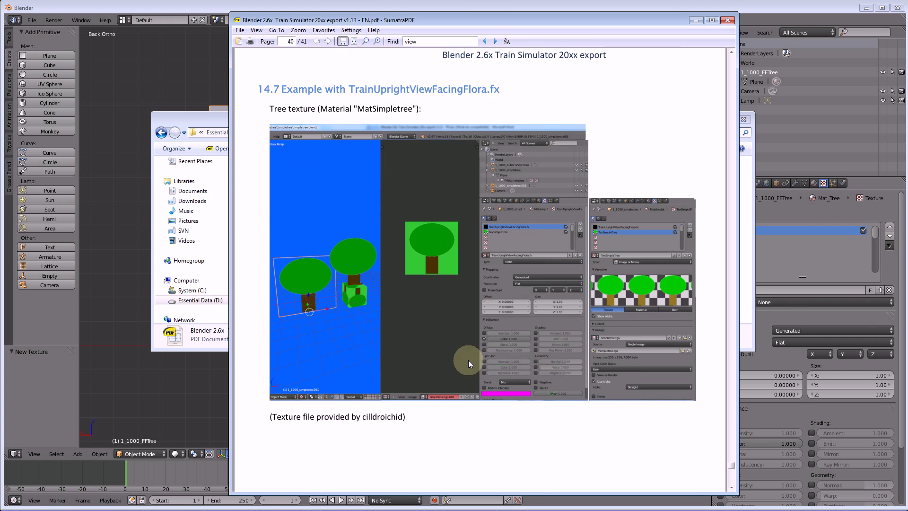
{"action": "scroll", "coordinate": [537, 402], "scroll_direction": "down", "scroll_amount": 18}
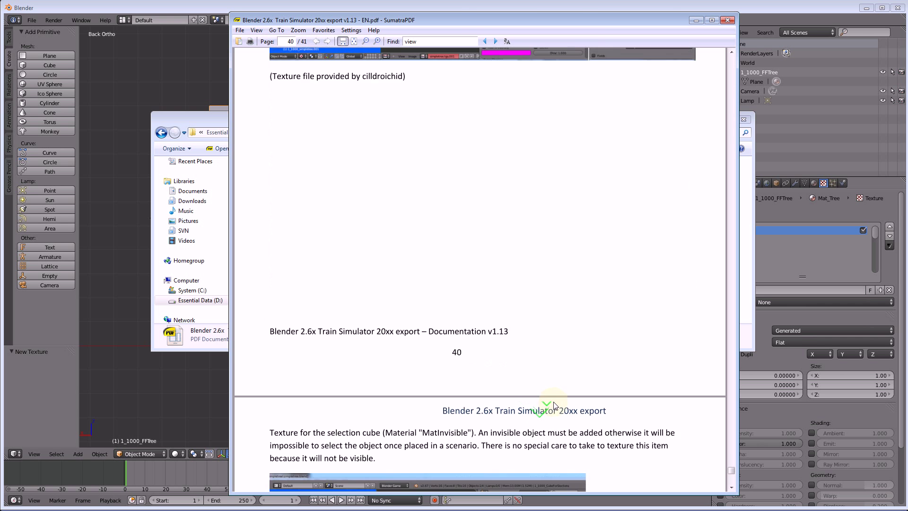
{"action": "scroll", "coordinate": [556, 399], "scroll_direction": "down", "scroll_amount": 18}
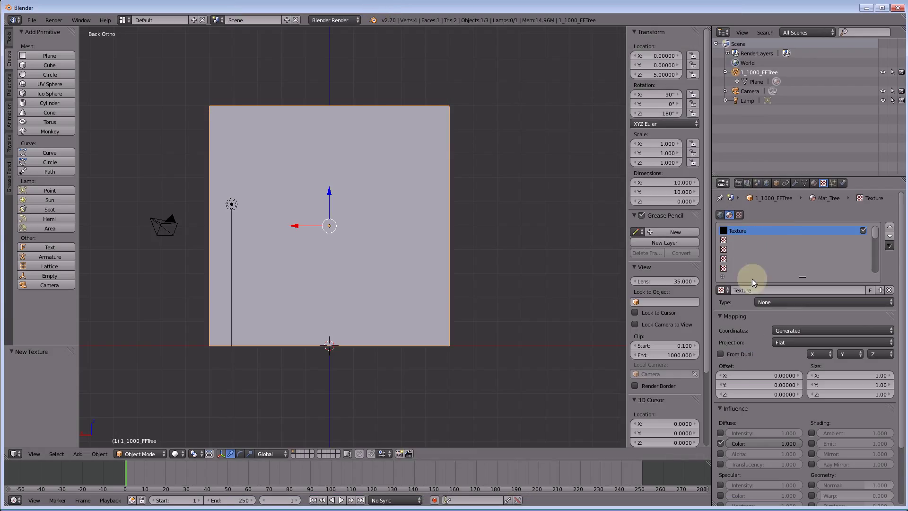
- Rename the first texture to TrainUprightViewFacingFlora.fx
{"action": "left_click", "coordinate": [756, 290]}
{"action": "key", "text": "ctrl+v"}
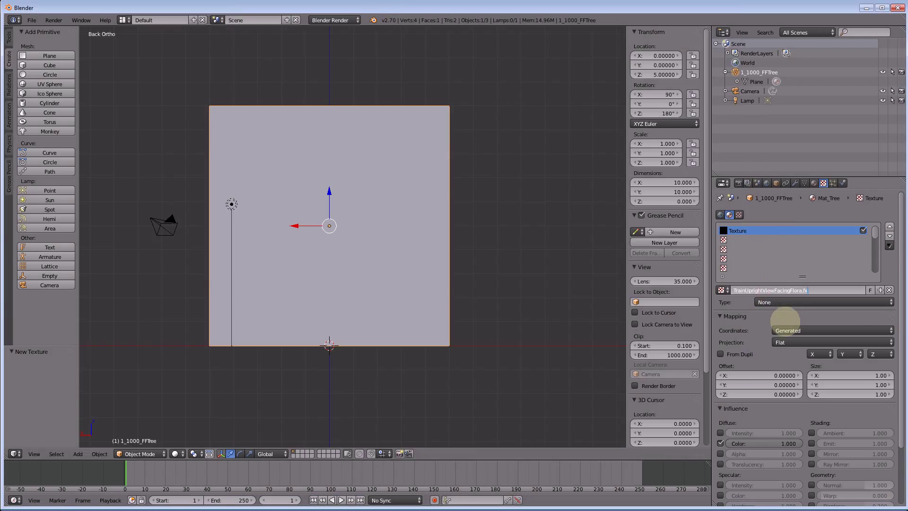
{"action": "key", "text": "Return"}
- Add a new Image or Movie texture in Mat_Tree's second texture slot
{"action": "left_click", "coordinate": [736, 238]}
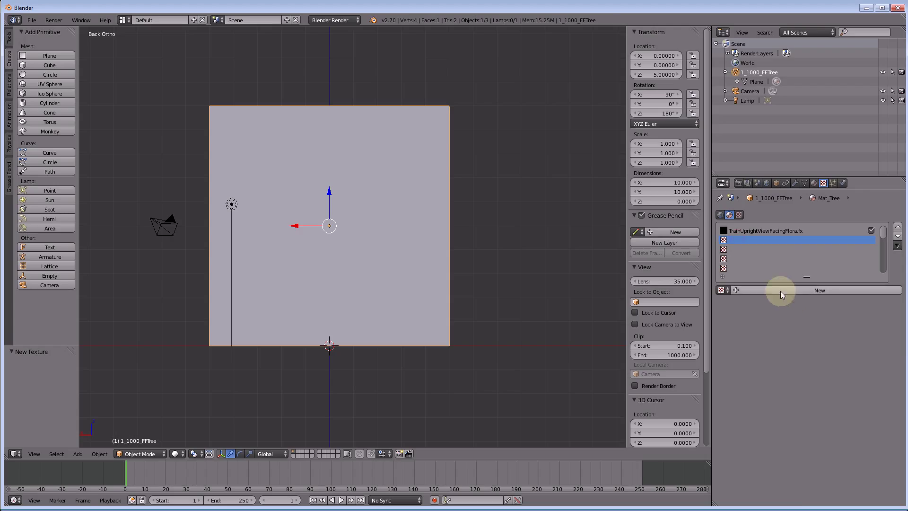
{"action": "left_click", "coordinate": [734, 292]}
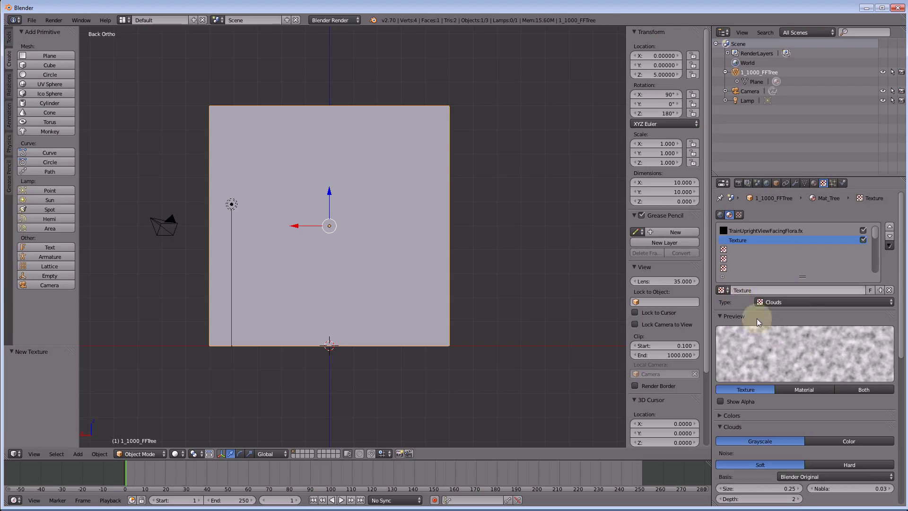
{"action": "left_click", "coordinate": [798, 303]}
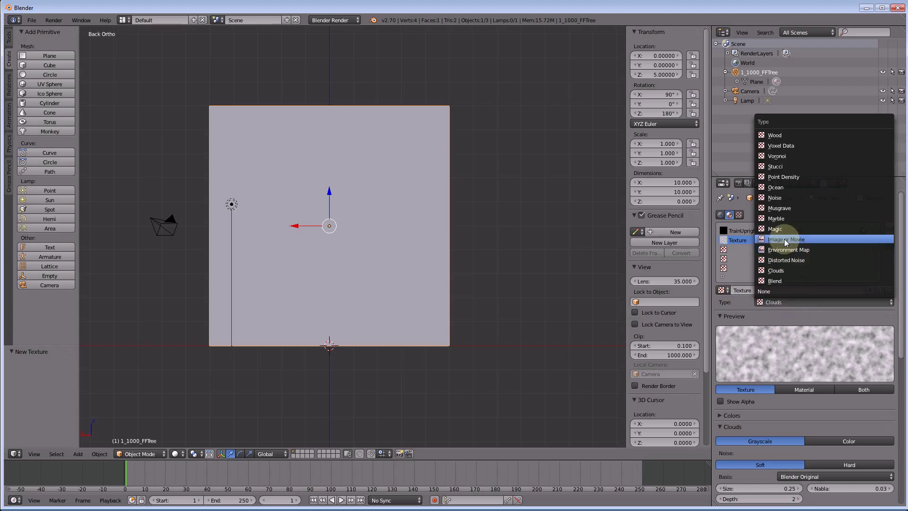
{"action": "left_click", "coordinate": [785, 240]}
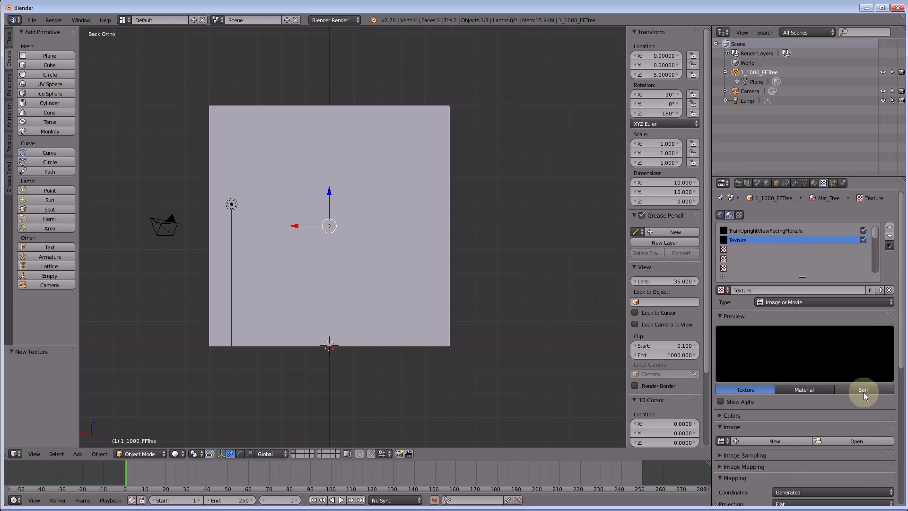
{"action": "left_click", "coordinate": [835, 441]}
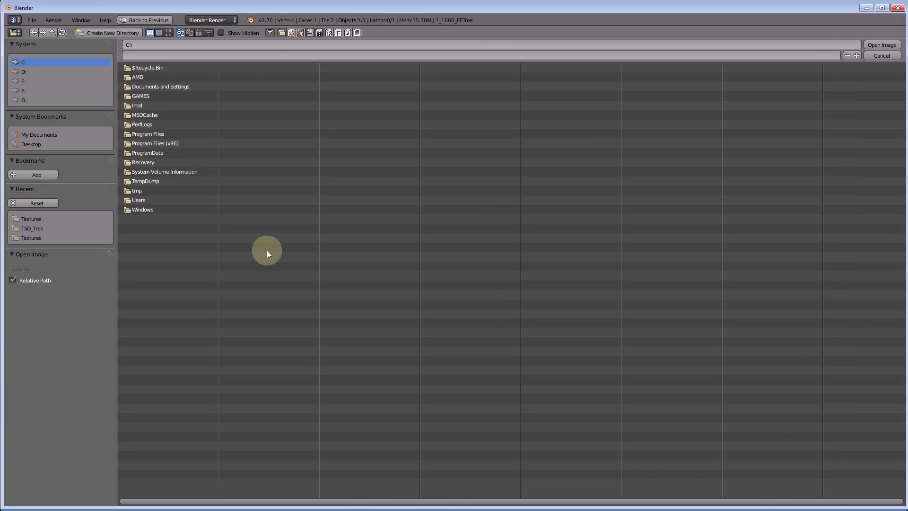
{"action": "left_click", "coordinate": [885, 56]}
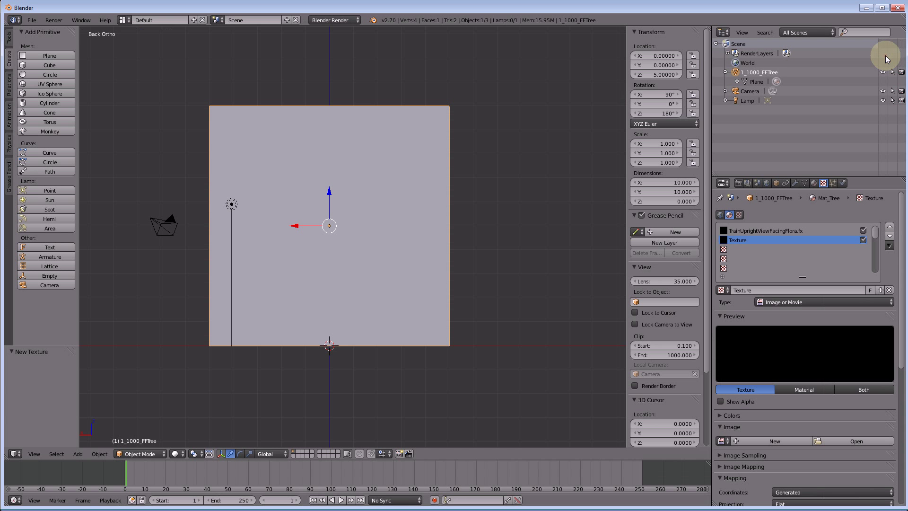
{"action": "left_click", "coordinate": [31, 20]}
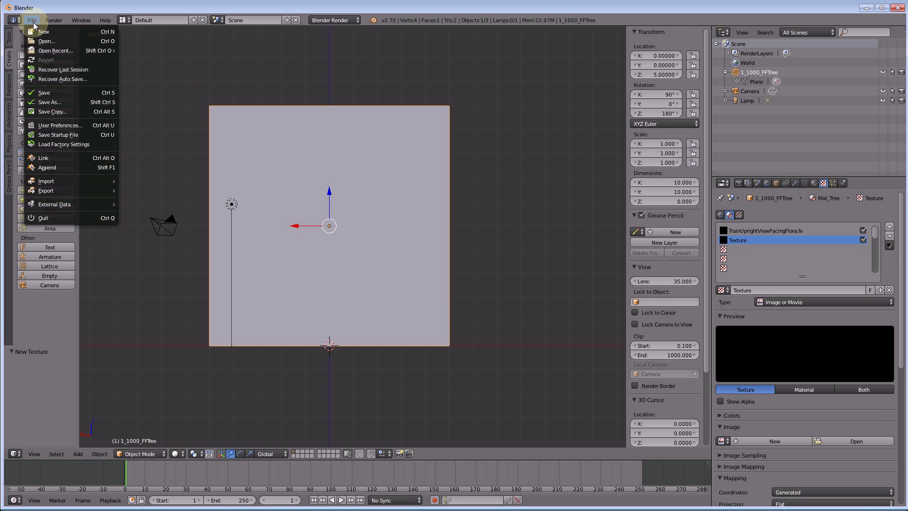
- Start Save As and change the file name from untitled.blend to TSD_Tree.blend
{"action": "left_click", "coordinate": [53, 102]}
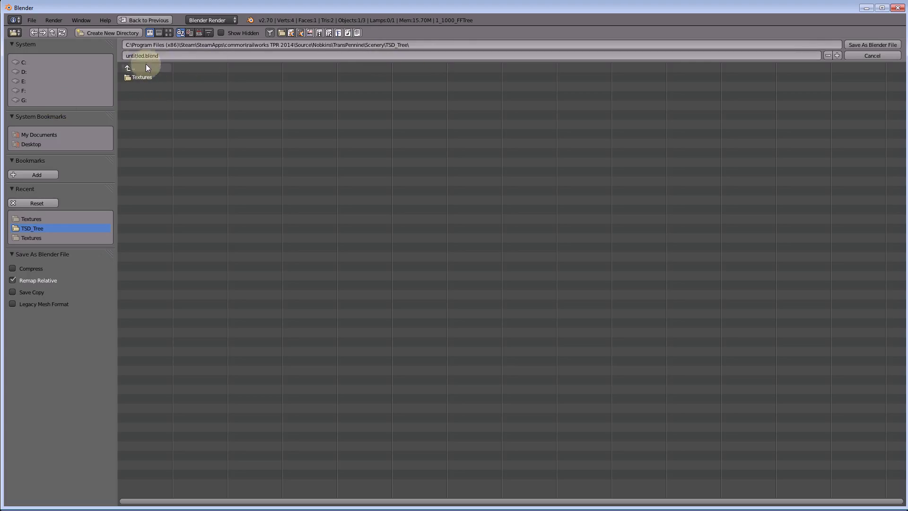
{"action": "left_click", "coordinate": [173, 48]}
{"action": "key", "text": "Home"}
{"action": "key", "text": "Delete"}
{"action": "key", "text": "Delete"}
{"action": "key", "text": "Delete"}
{"action": "key", "text": "Delete"}
{"action": "key", "text": "Delete"}
{"action": "key", "text": "Delete"}
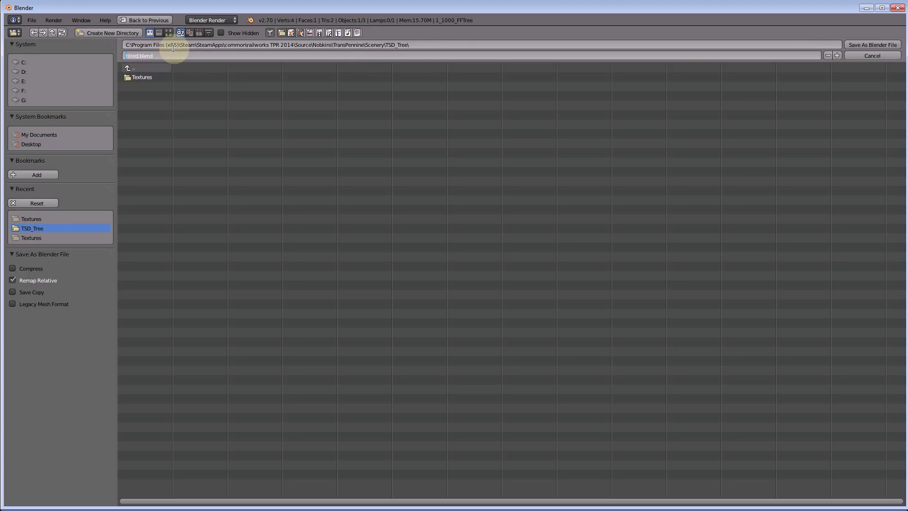
{"action": "key", "text": "Delete"}
{"action": "type", "text": "TSD_Tree"}
{"action": "key", "text": "Home"}
{"action": "key", "text": "Delete"}
{"action": "left_click", "coordinate": [310, 45]}
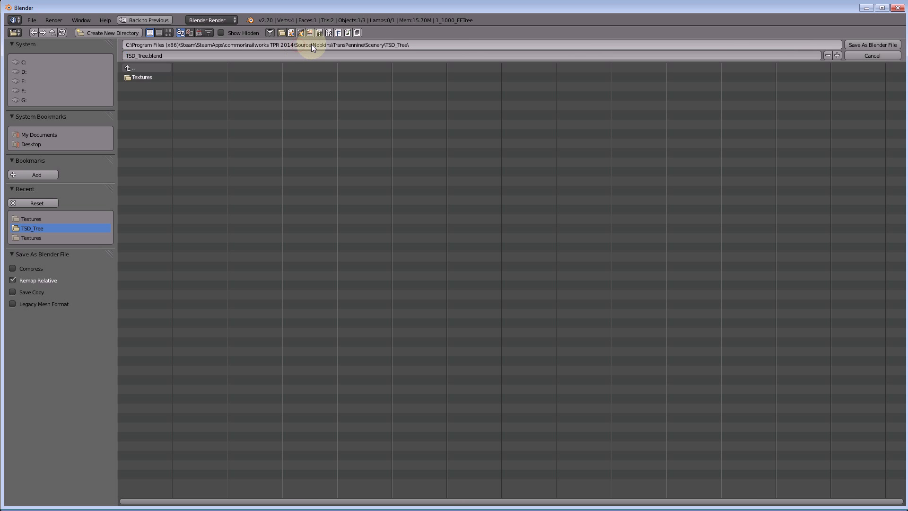
- Confirm the TransPennine Scenery\TSD_Tree destination folder and save the file
{"action": "left_click", "coordinate": [338, 46]}
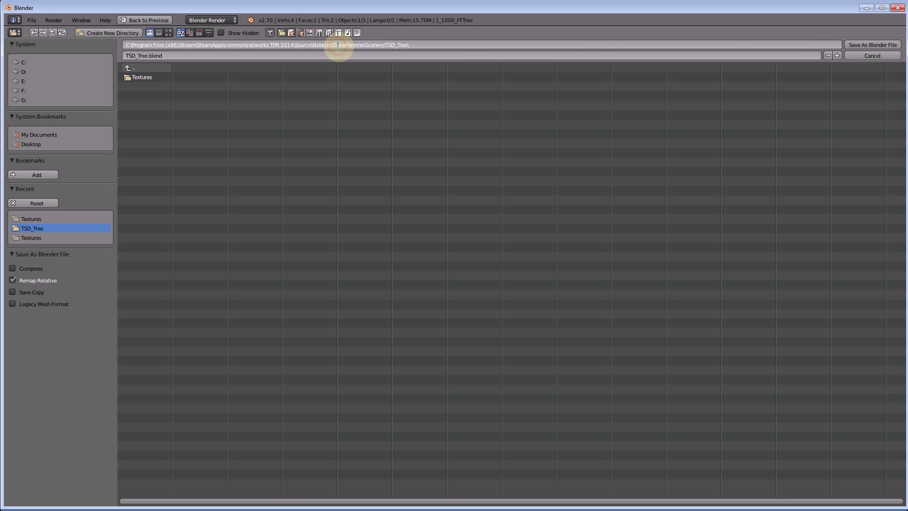
{"action": "left_click_drag", "start_coordinate": [338, 46], "coordinate": [368, 49]}
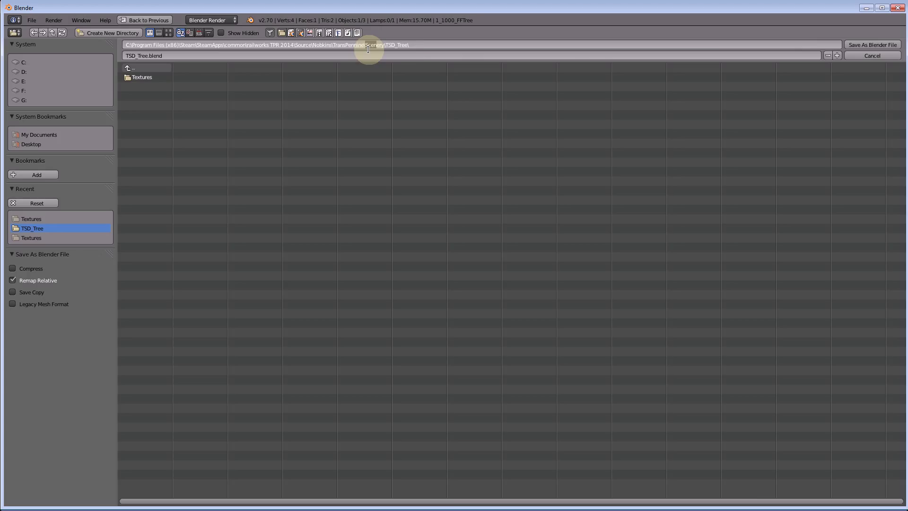
{"action": "left_click", "coordinate": [402, 44]}
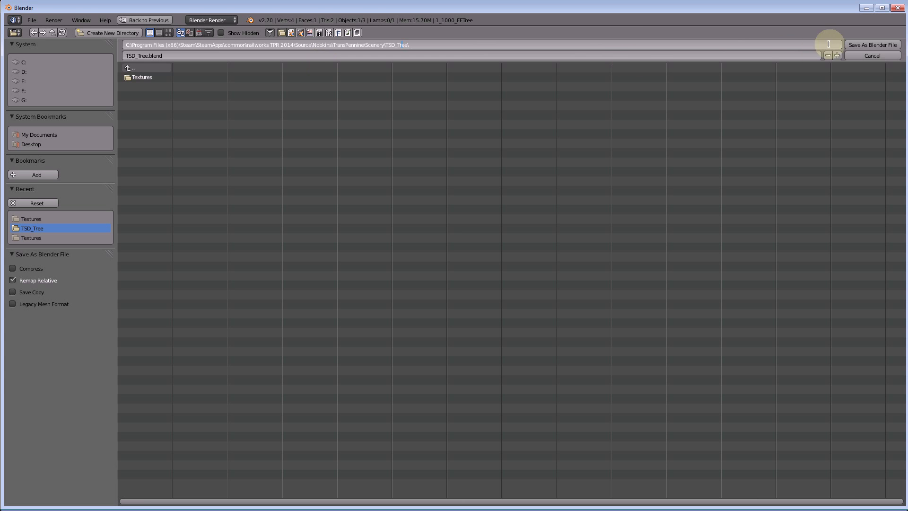
{"action": "left_click", "coordinate": [873, 45]}
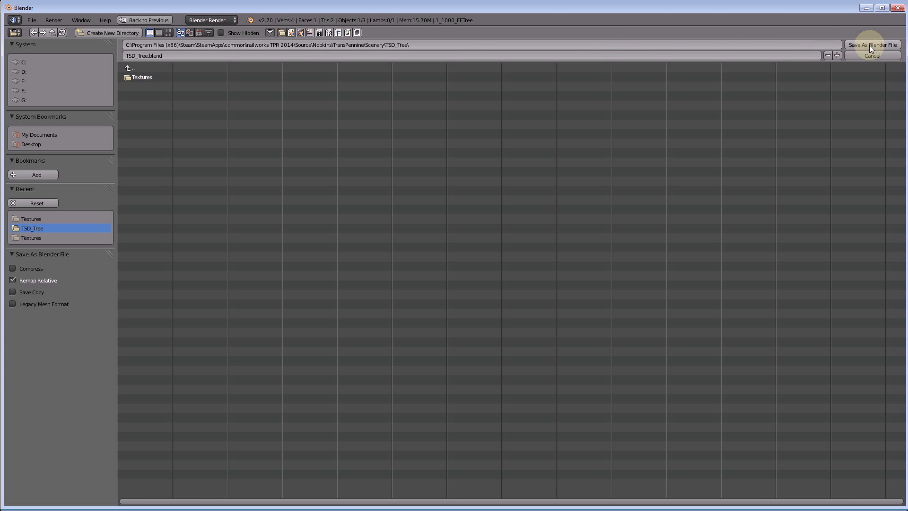
{"action": "left_click", "coordinate": [868, 44]}
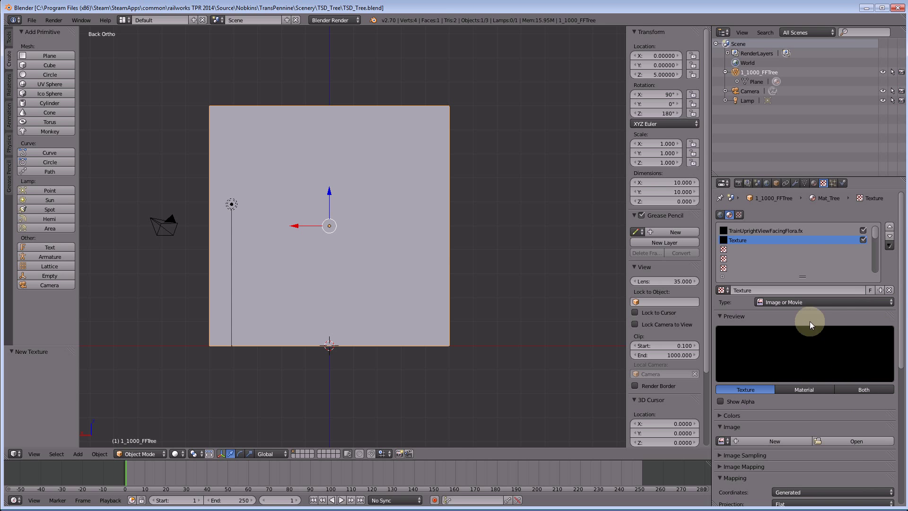
- Load ForwardFacingQuad.png from the TSD_Tree Textures folder as the second texture's image
{"action": "left_click", "coordinate": [843, 440]}
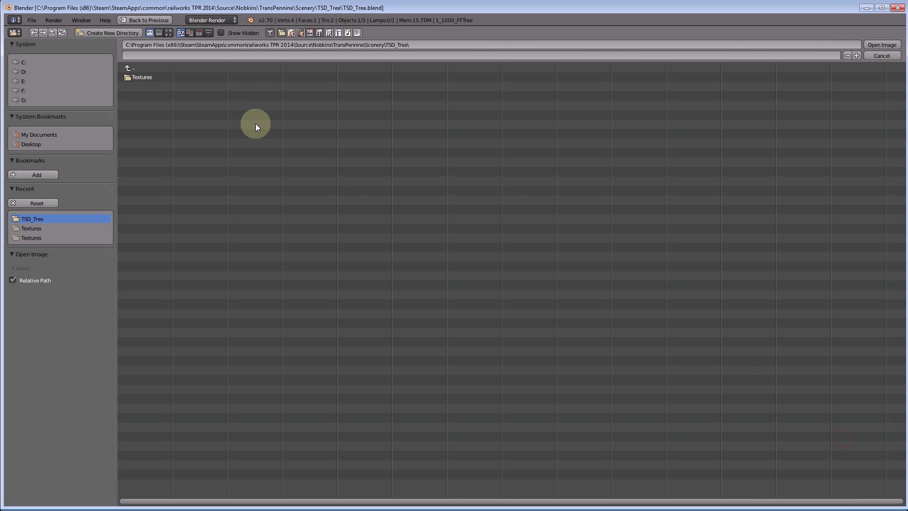
{"action": "left_click", "coordinate": [143, 78]}
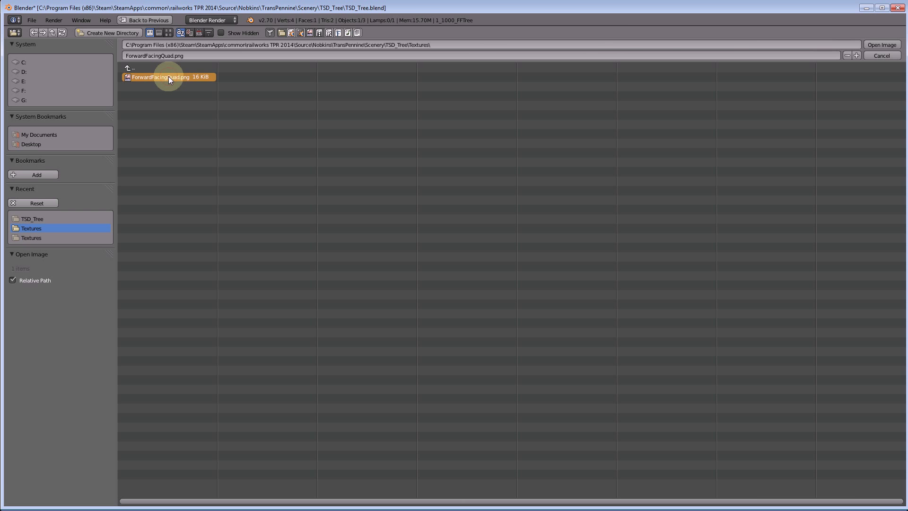
{"action": "double_click", "coordinate": [169, 77]}
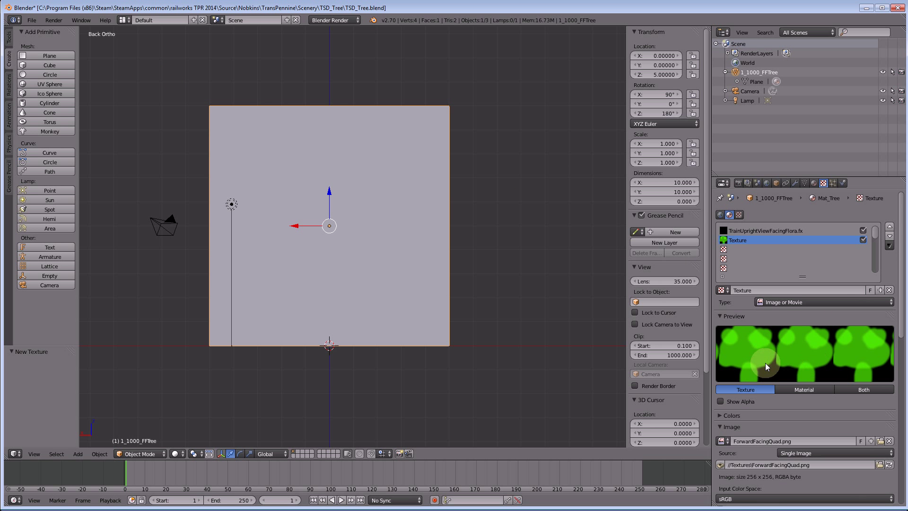